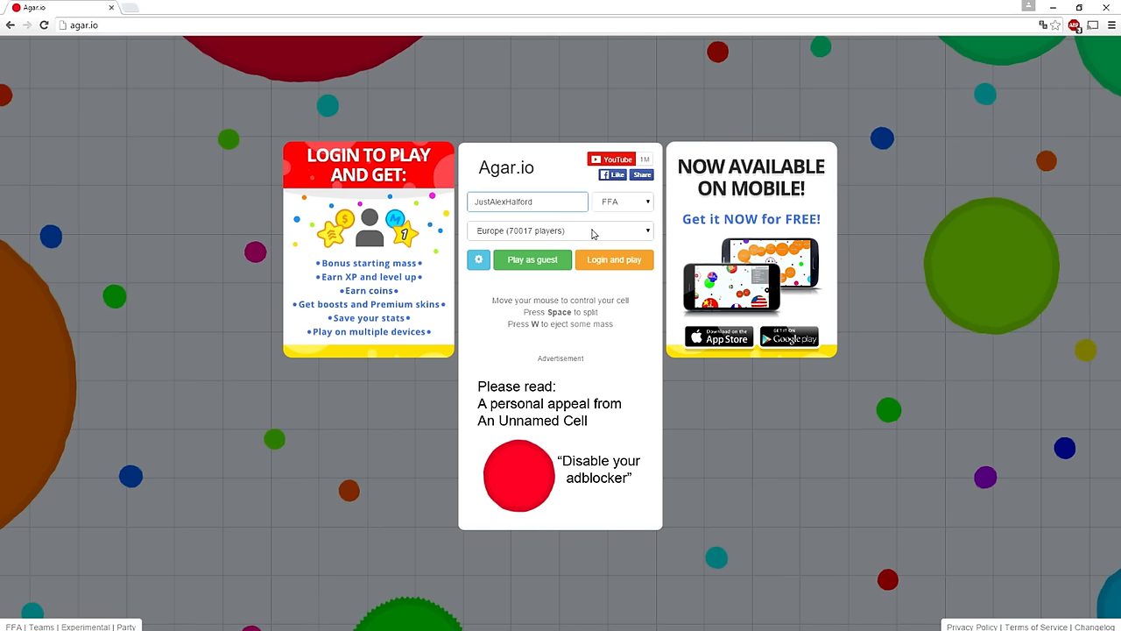
- Start an Agar.io round by playing as a guest
left_click(600, 617)
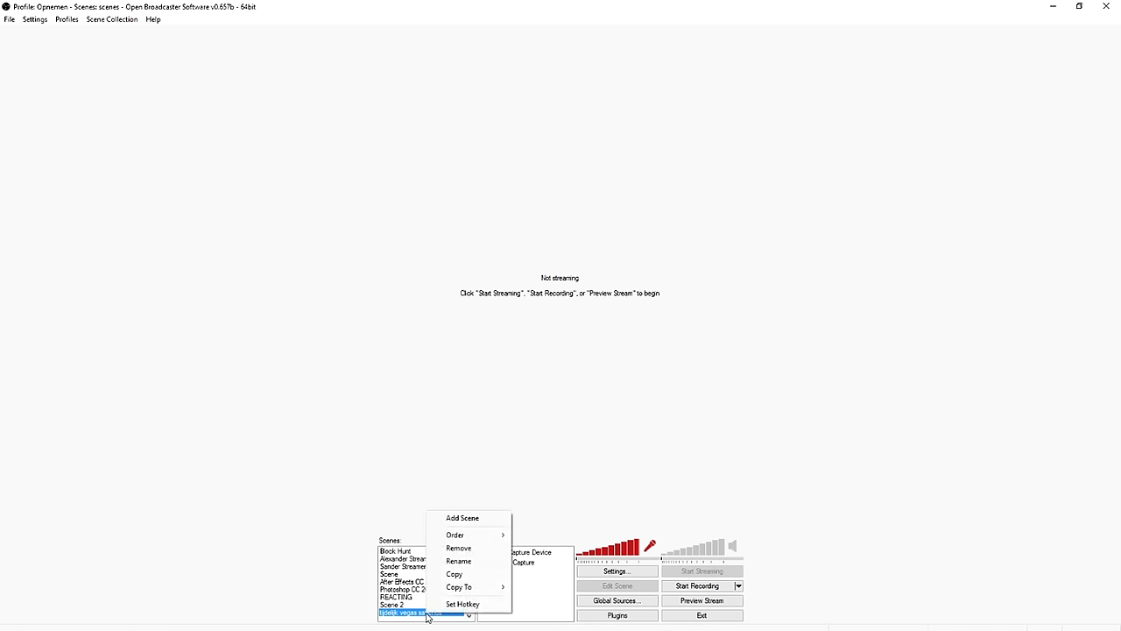
- Create a new OBS scene named Agar.io
left_click(478, 519)
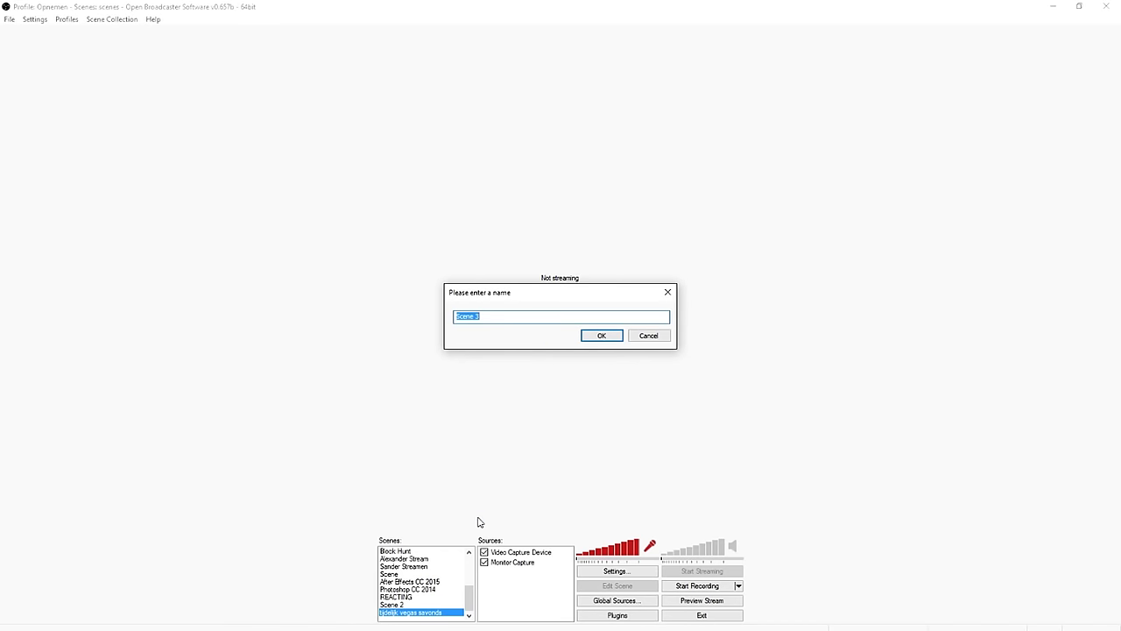
key("BackSpace")
type("Ag")
type("ar")
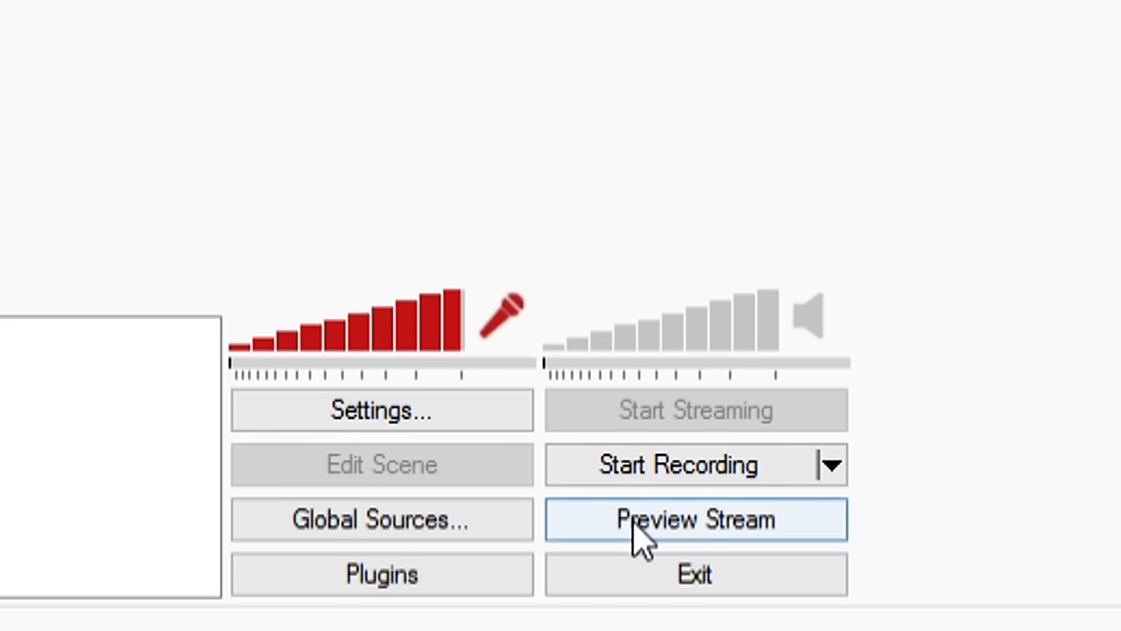
- Start the stream preview and add a Window Capture source to the scene
left_click(683, 602)
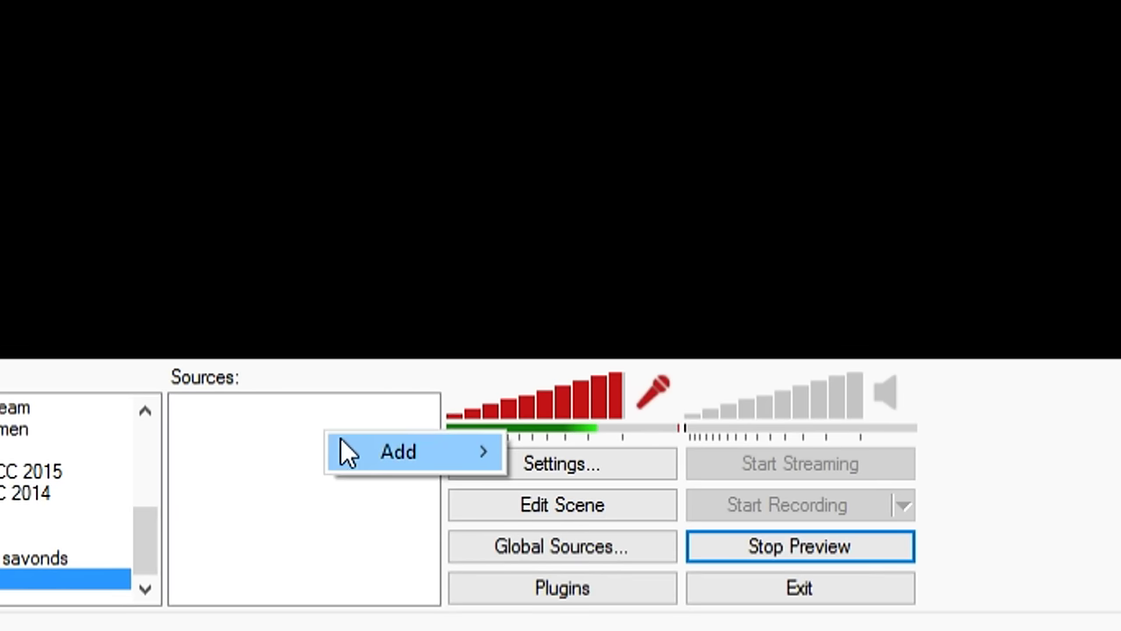
mouse_move(368, 452)
left_click(789, 164)
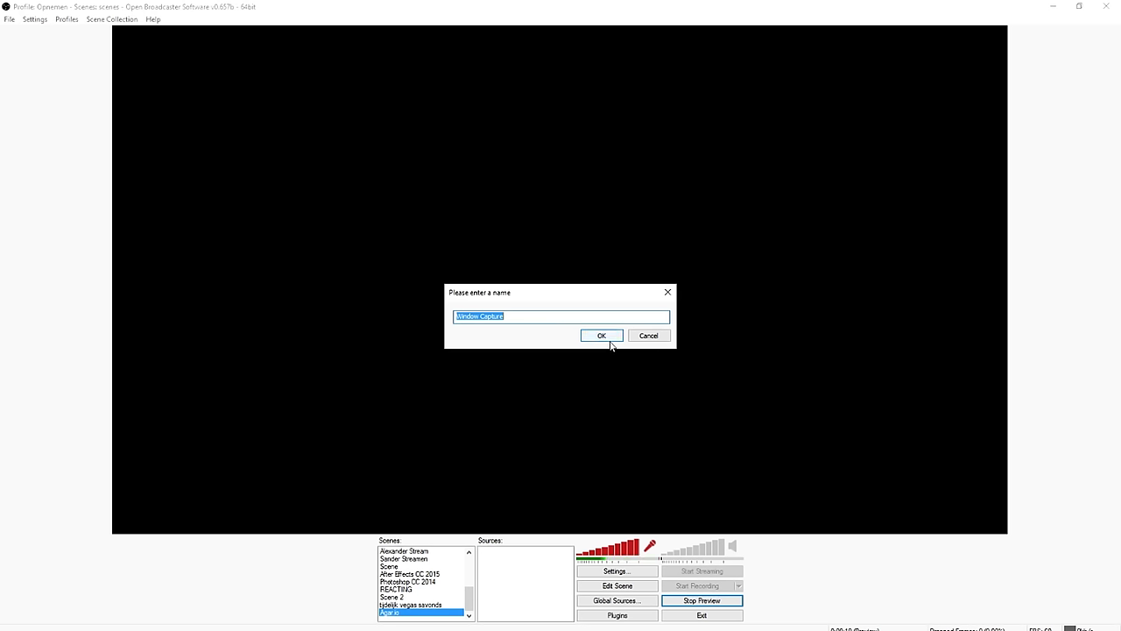
- Name the source Game and capture the 'Agar.io - Google Chrome' window
type("Gam")
left_click(611, 341)
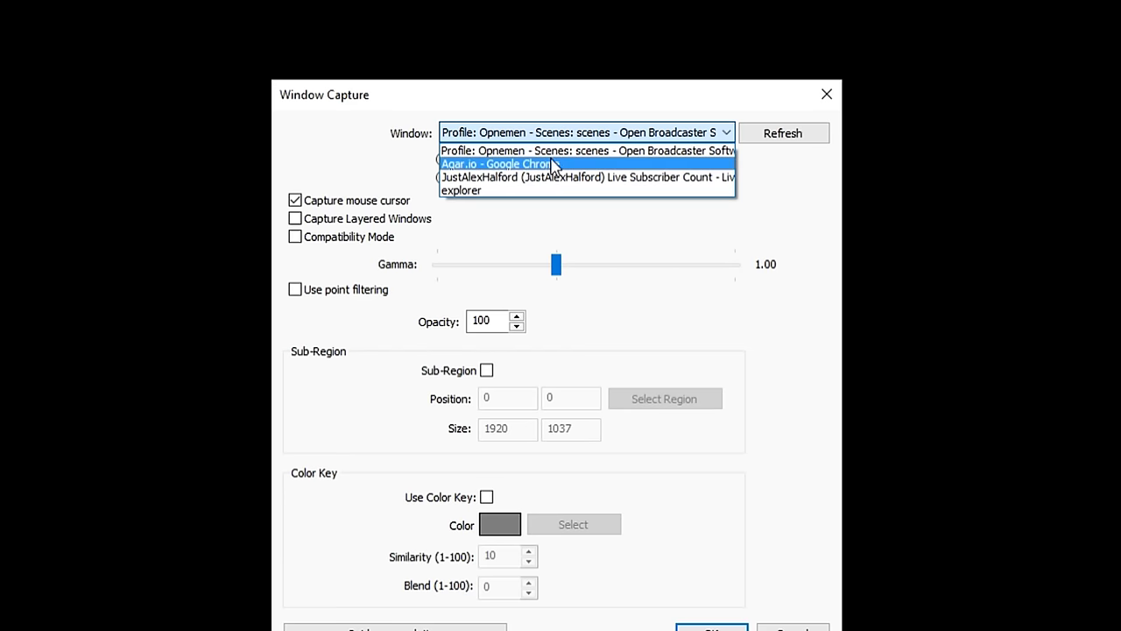
left_click(551, 164)
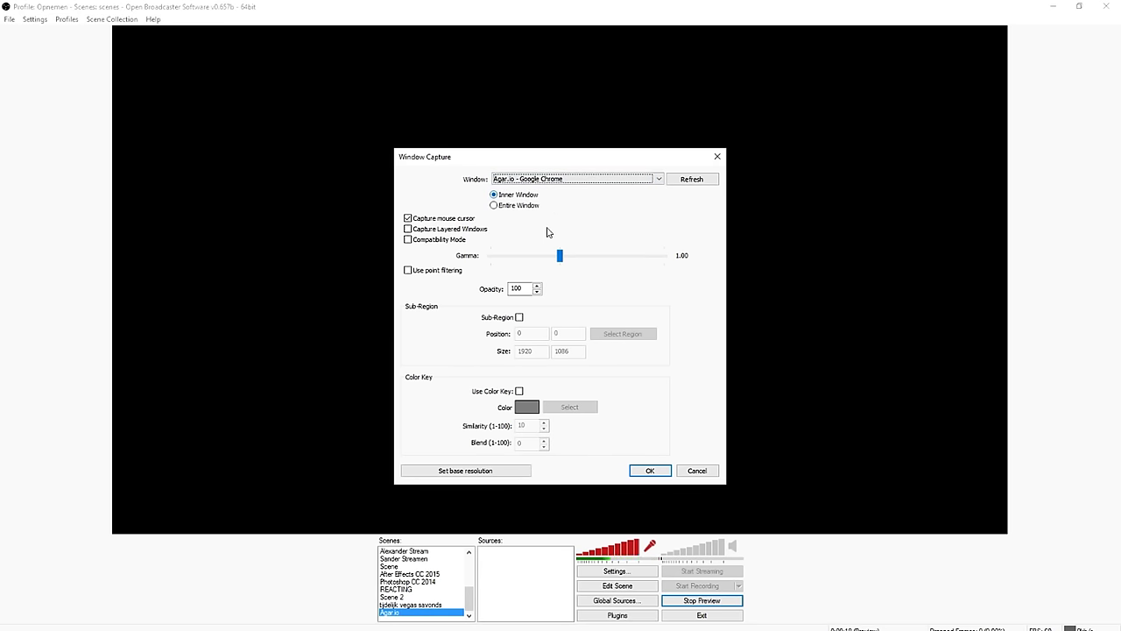
left_click(648, 471)
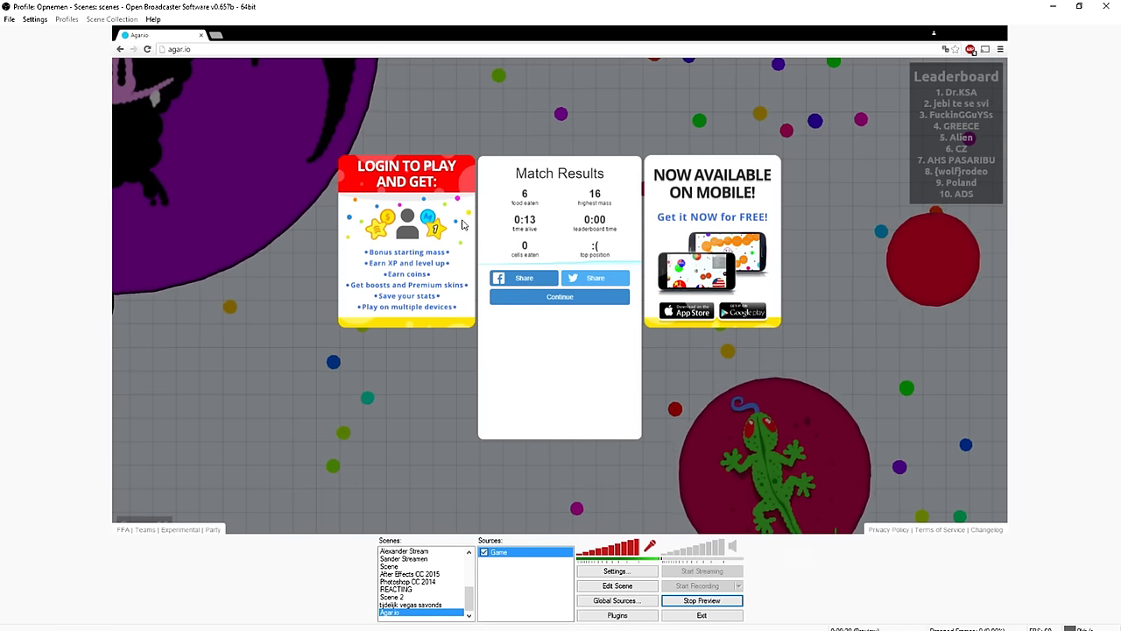
- Restrict the Game capture to a selected sub-region of the browser page
left_click_drag(855, 9, 588, 121)
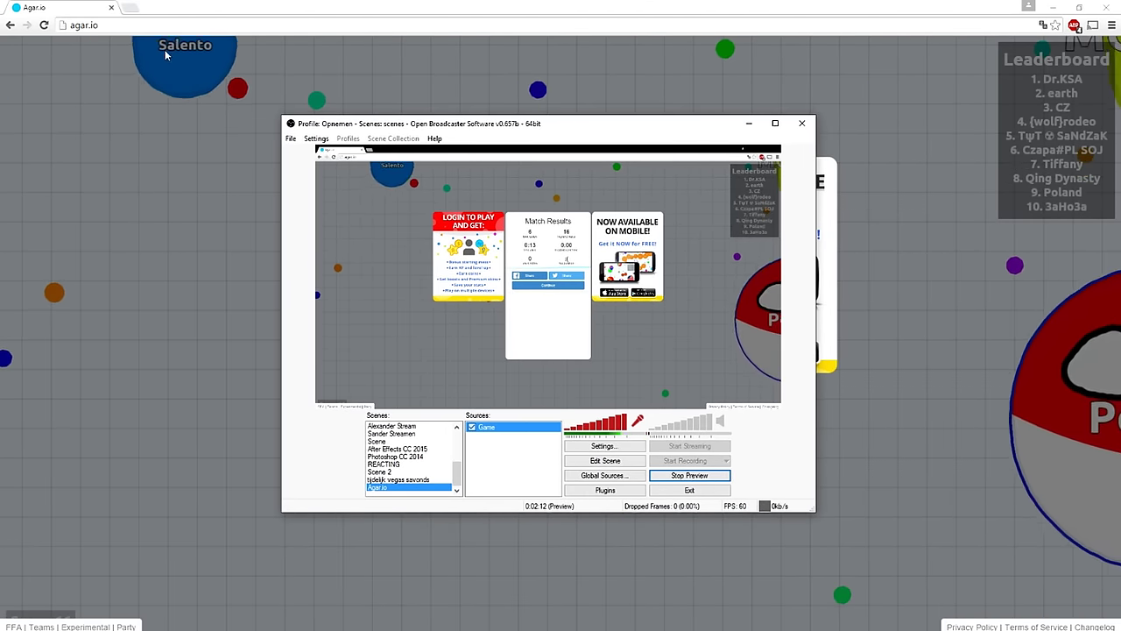
right_click(505, 429)
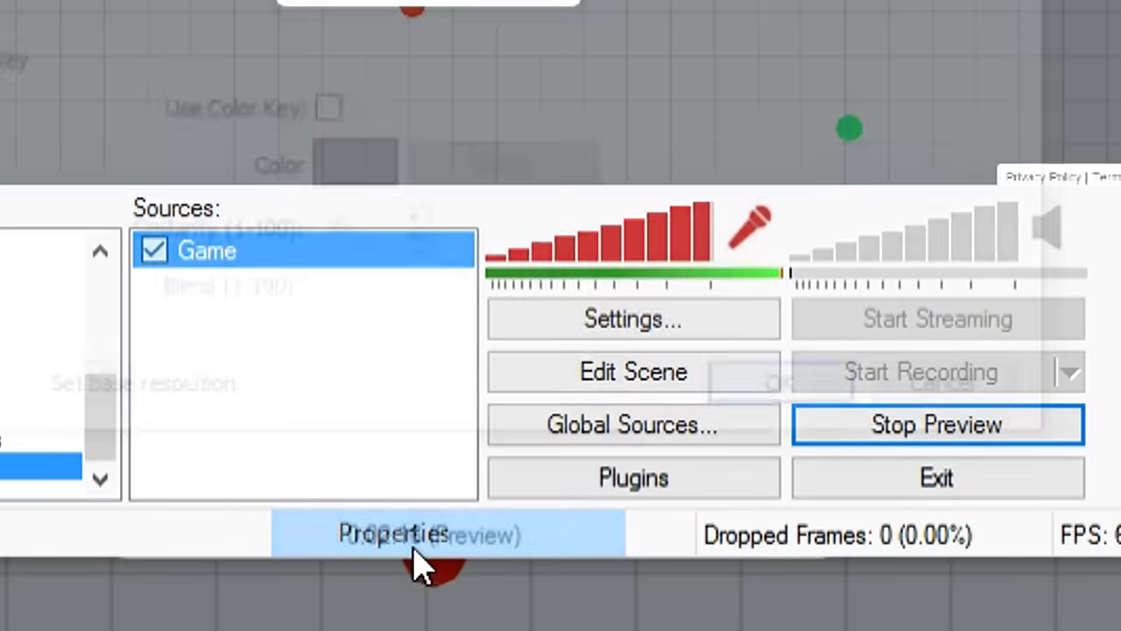
left_click(541, 520)
left_click(446, 313)
left_click(881, 406)
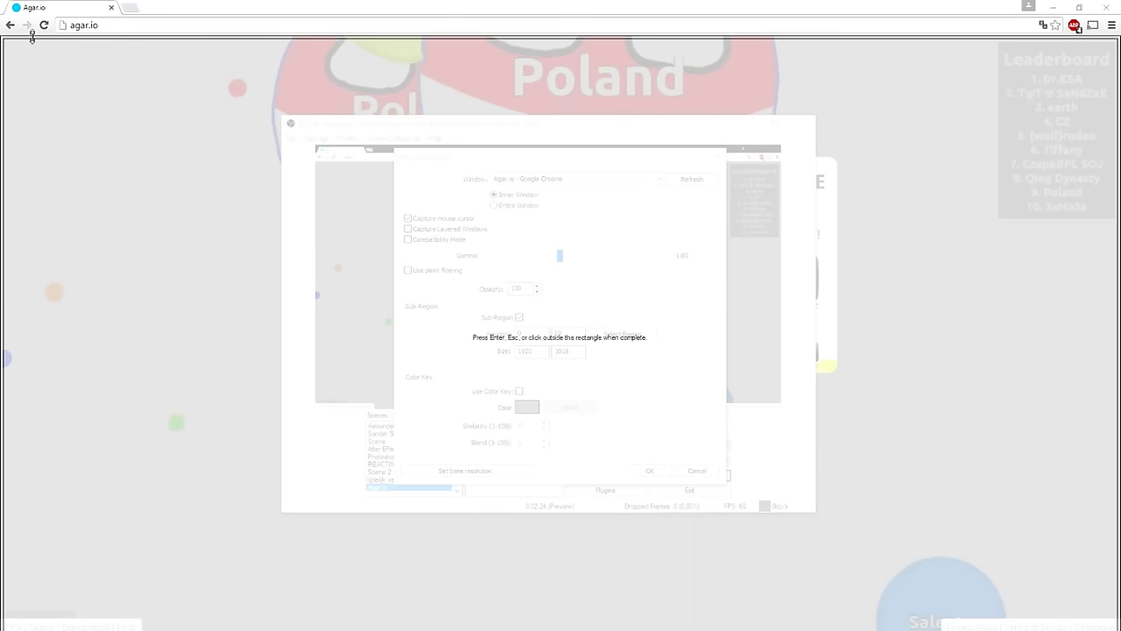
left_click_drag(29, 35, 32, 32)
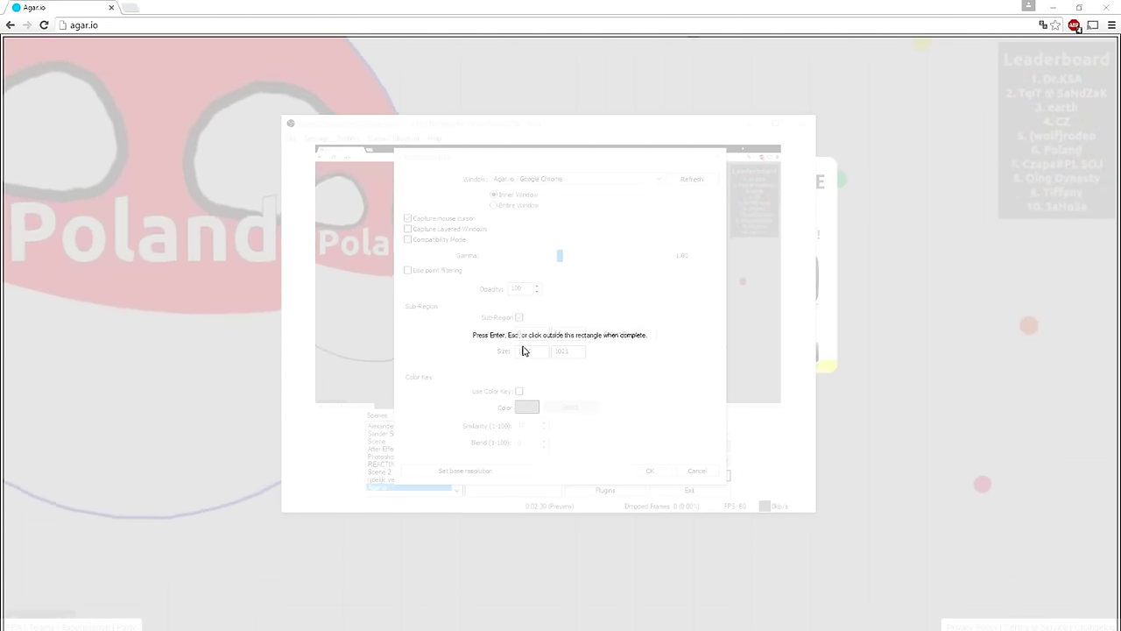
key("Return")
left_click(650, 471)
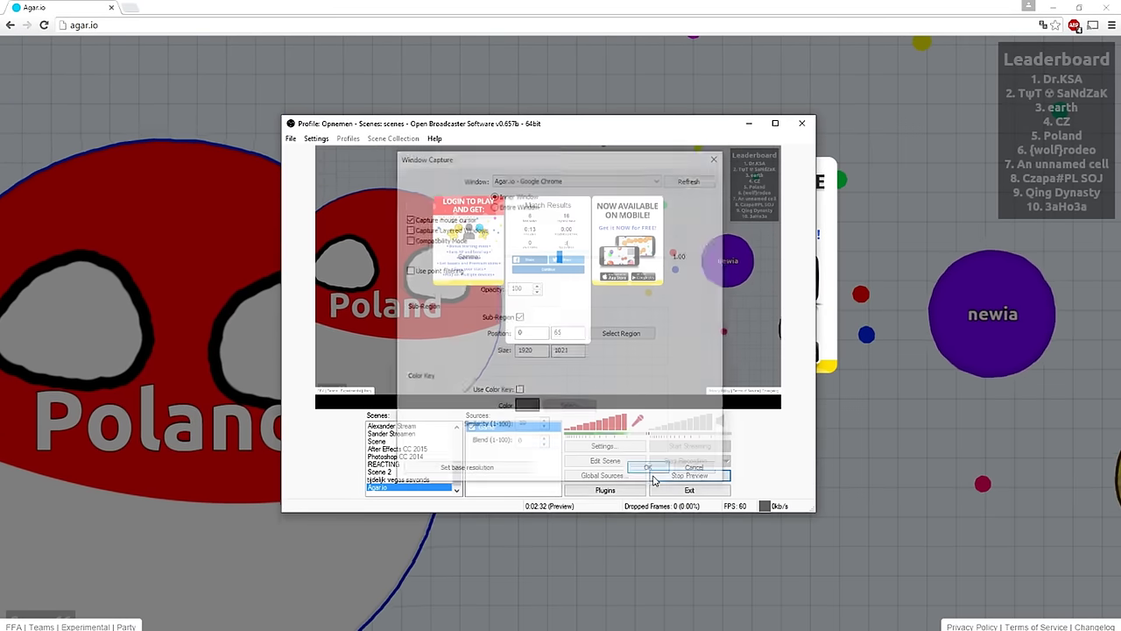
- In Edit Scene mode, stretch the game capture to fill the preview, then return to the browser
key("super+Up")
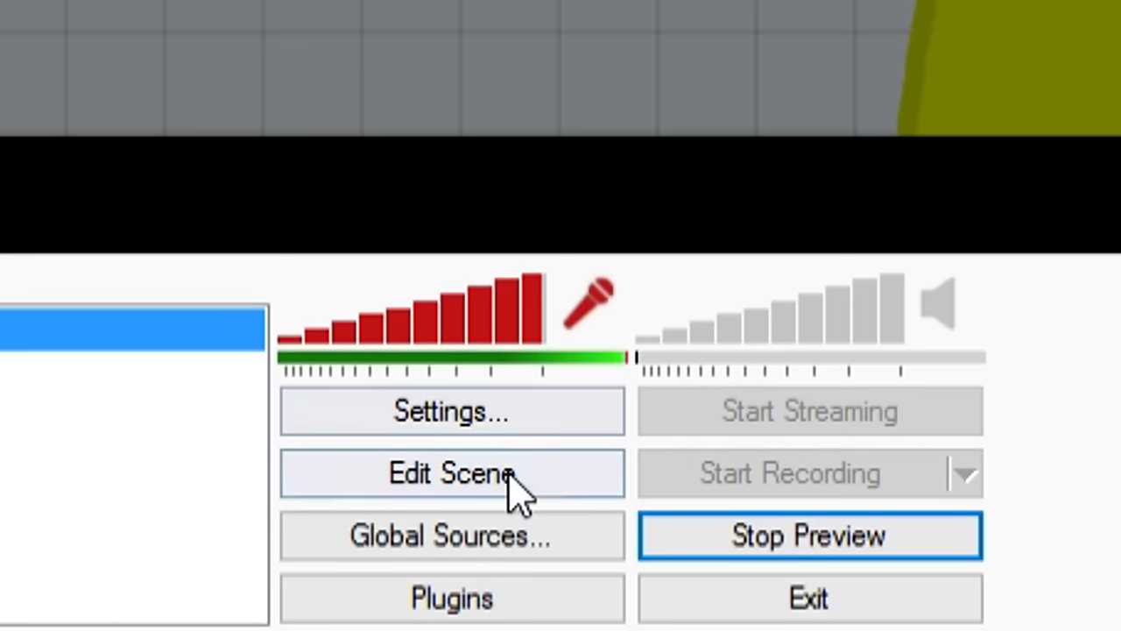
left_click(630, 586)
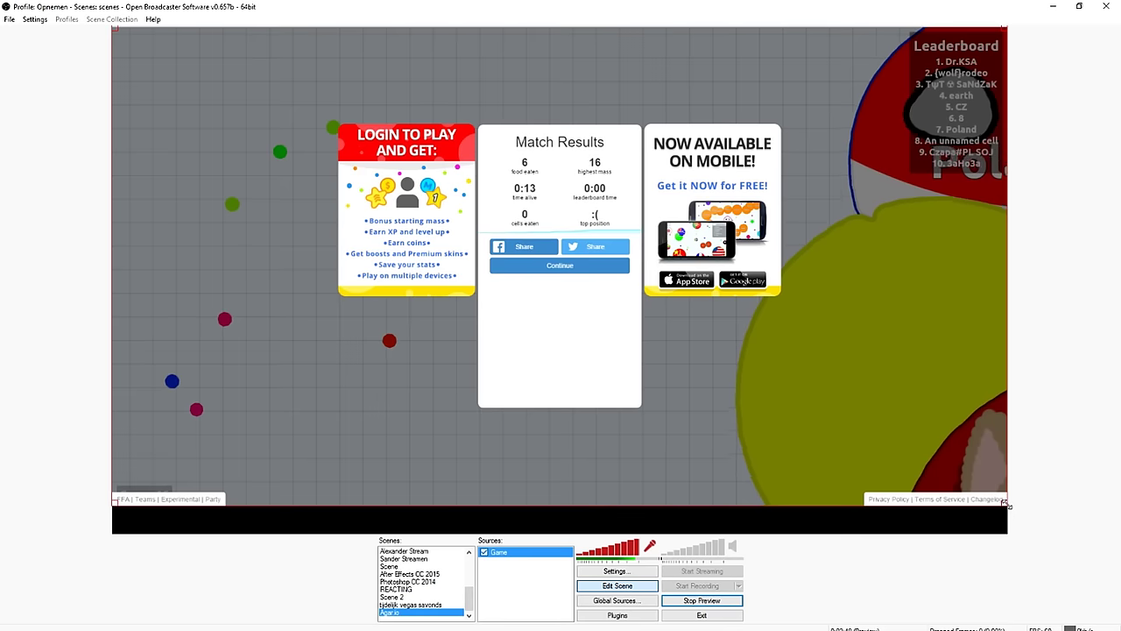
left_click_drag(1006, 506, 1002, 526)
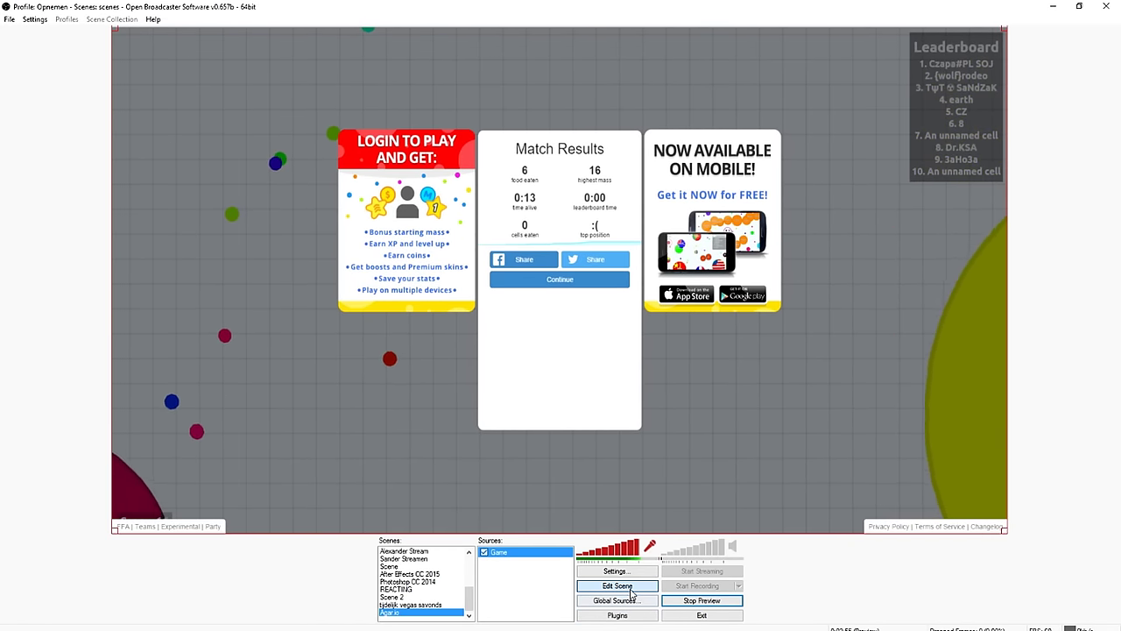
left_click_drag(491, 7, 495, 87)
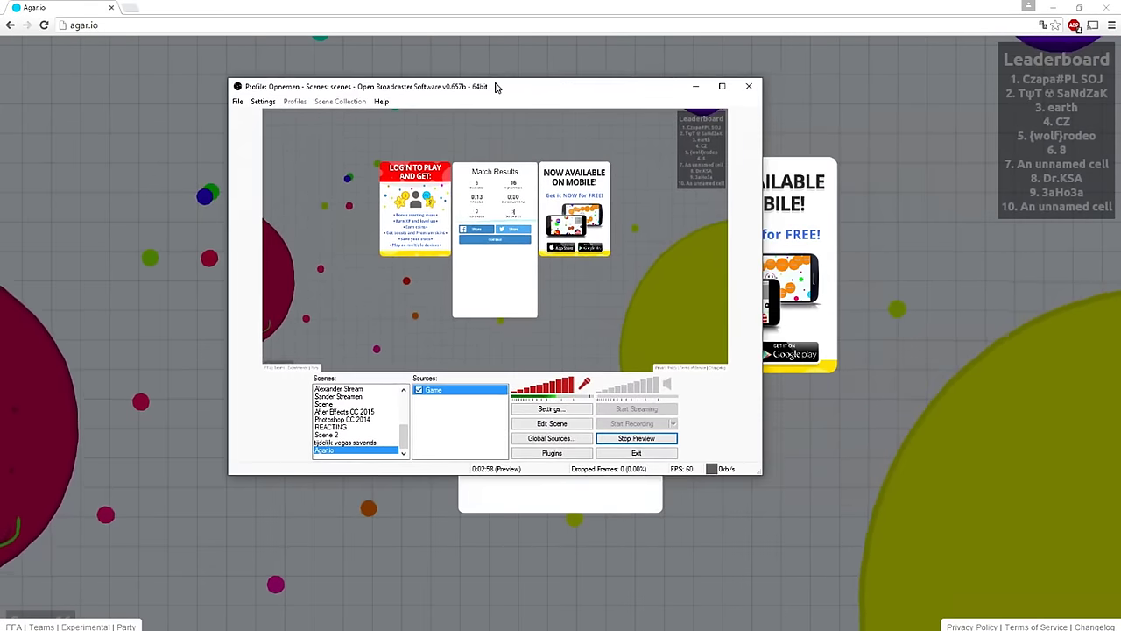
left_click(935, 226)
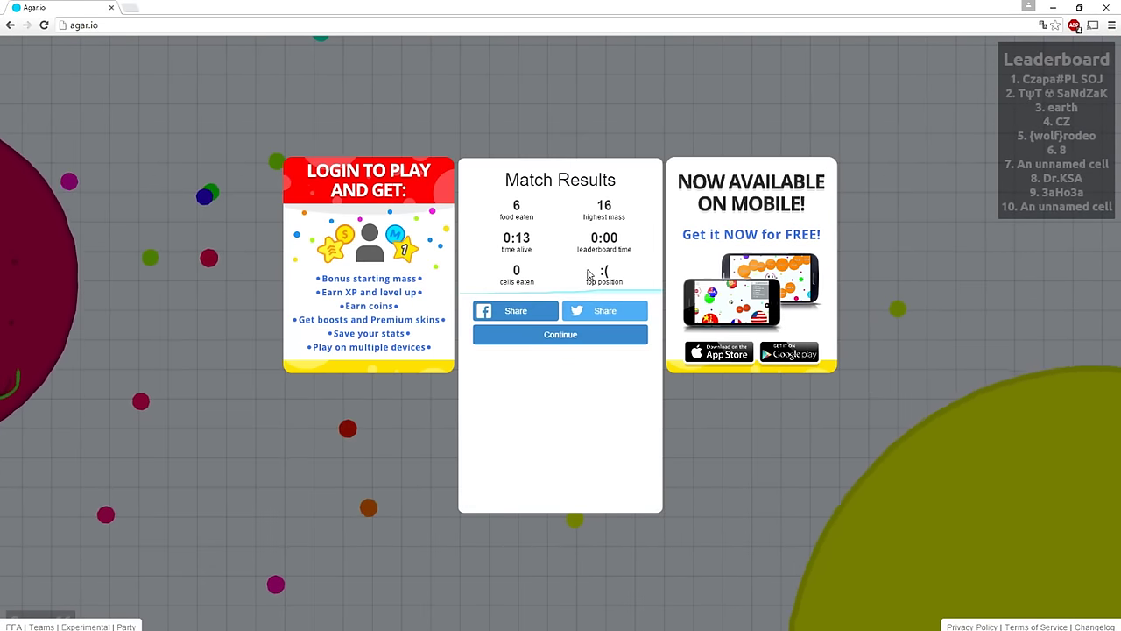
- Dismiss the Agar.io match results and enlarge OBS, moving it left over the game
left_click(587, 335)
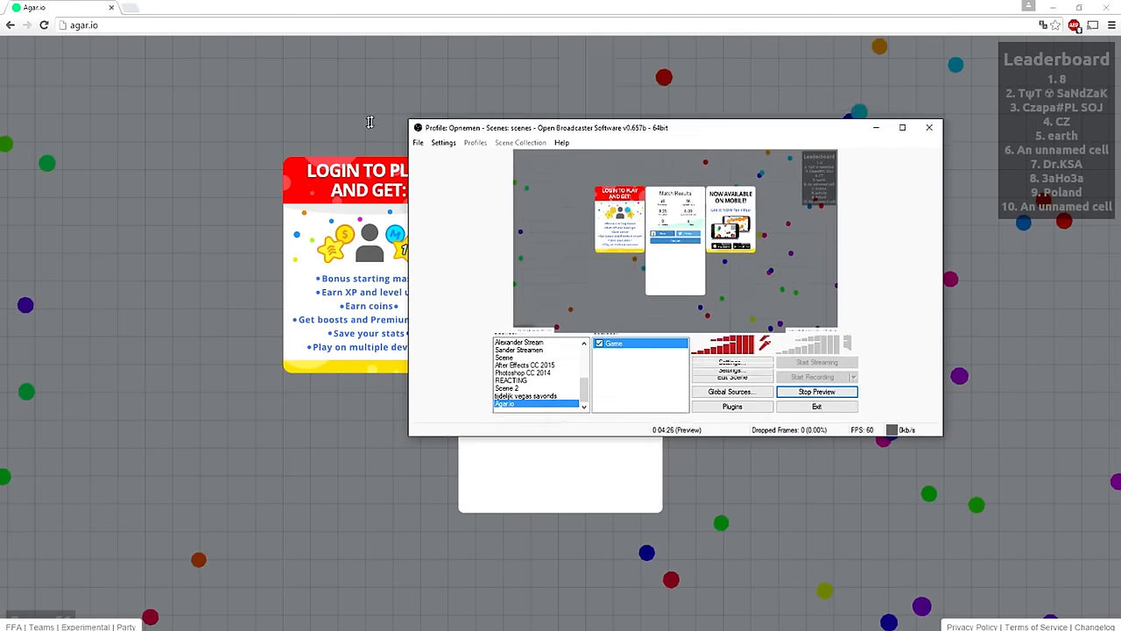
left_click_drag(493, 120, 493, 13)
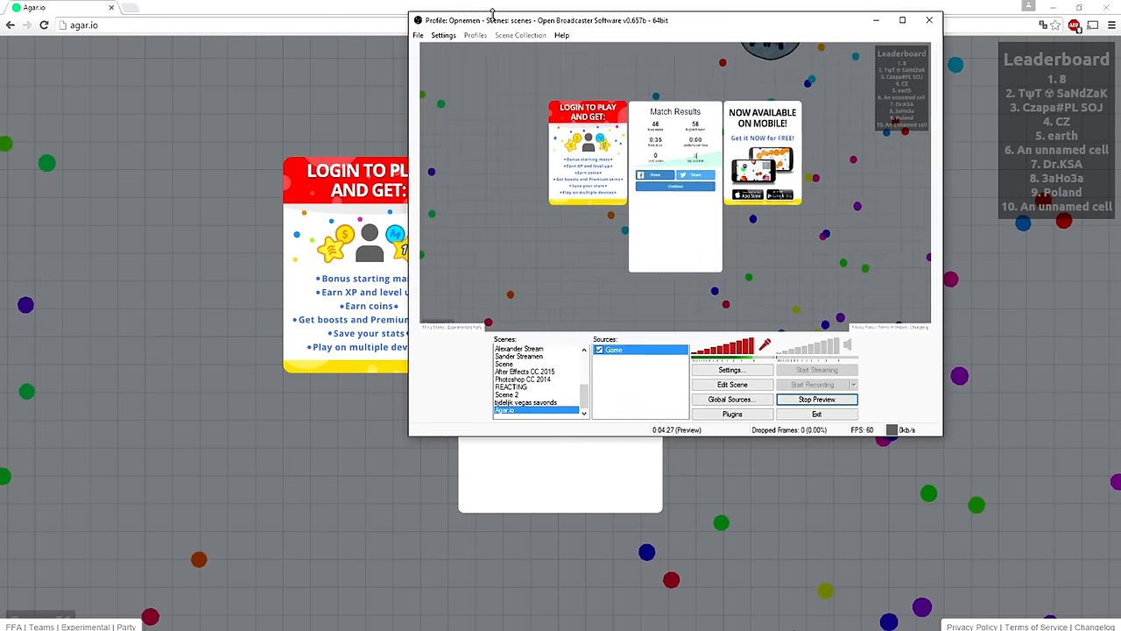
left_click_drag(562, 20, 314, 57)
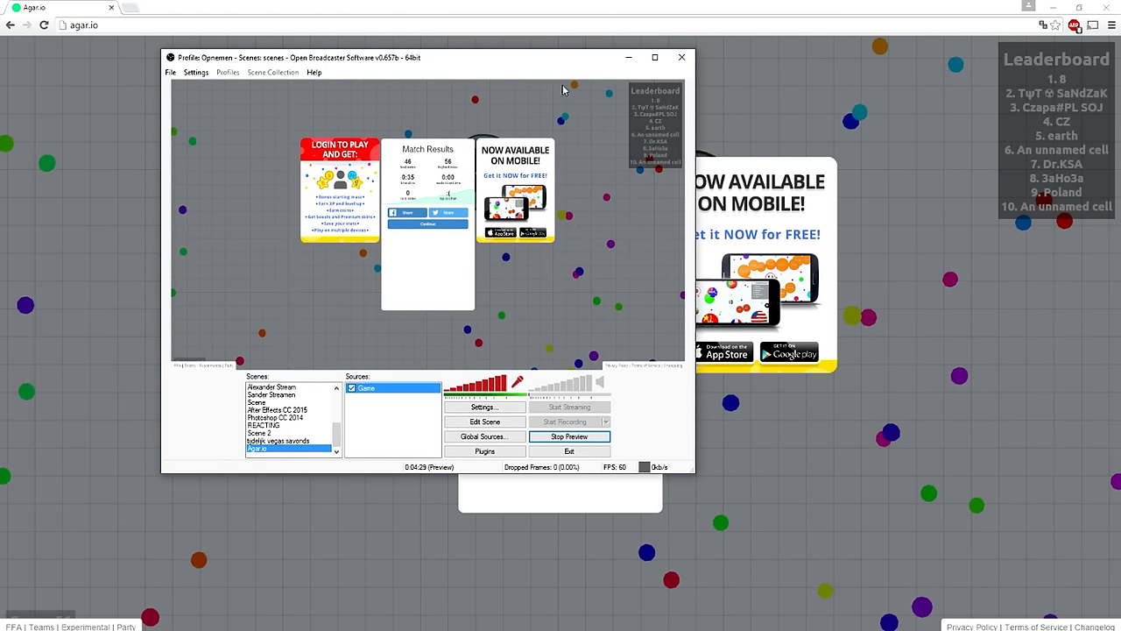
left_click_drag(692, 470, 889, 593)
- With OBS maximized, add a Video Capture Device source named Cam using the default device settings
double_click(570, 57)
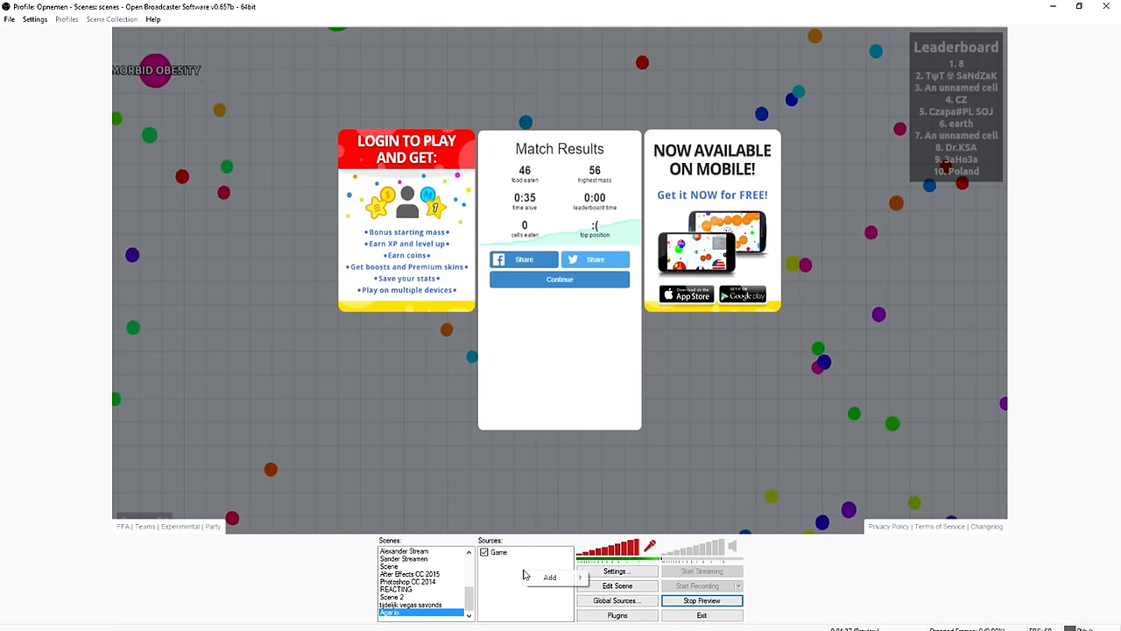
mouse_move(546, 579)
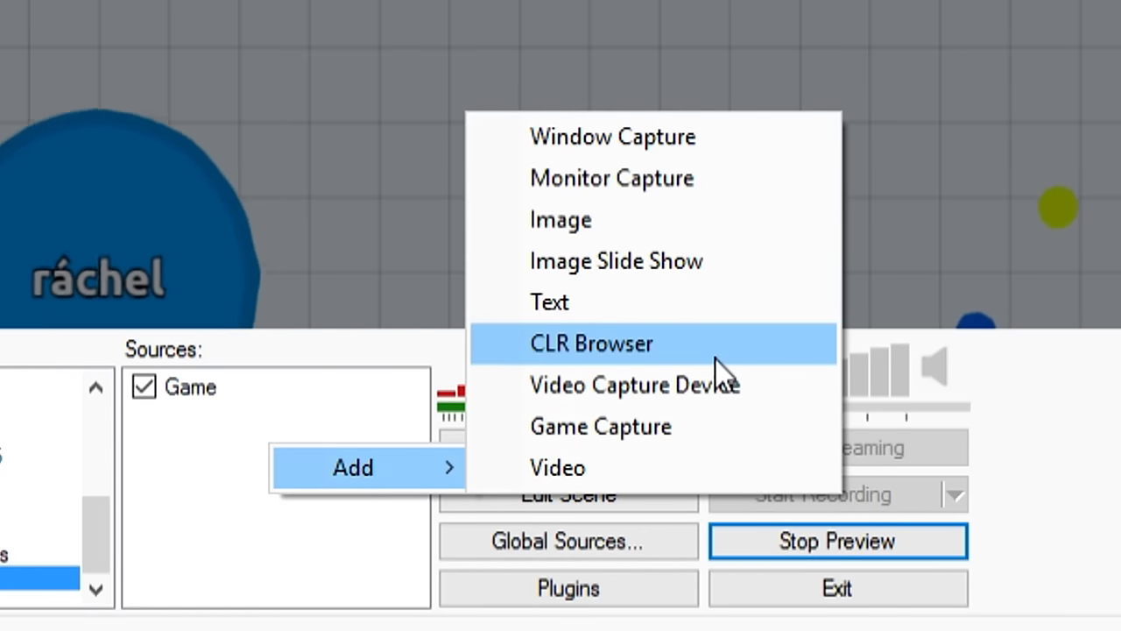
left_click(697, 384)
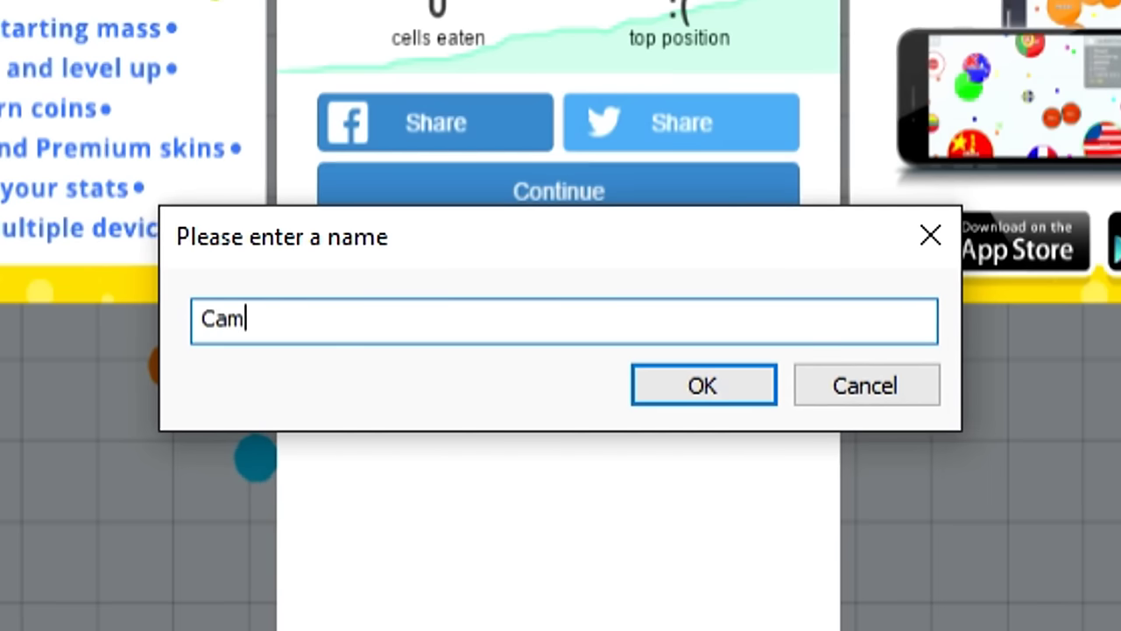
key("Return")
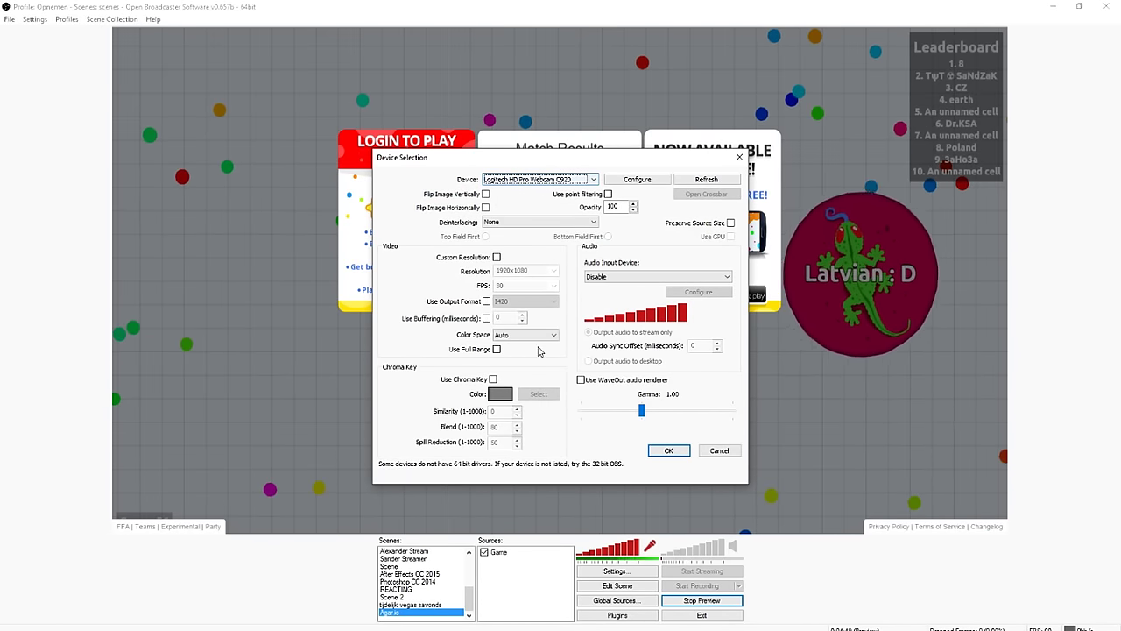
left_click(668, 451)
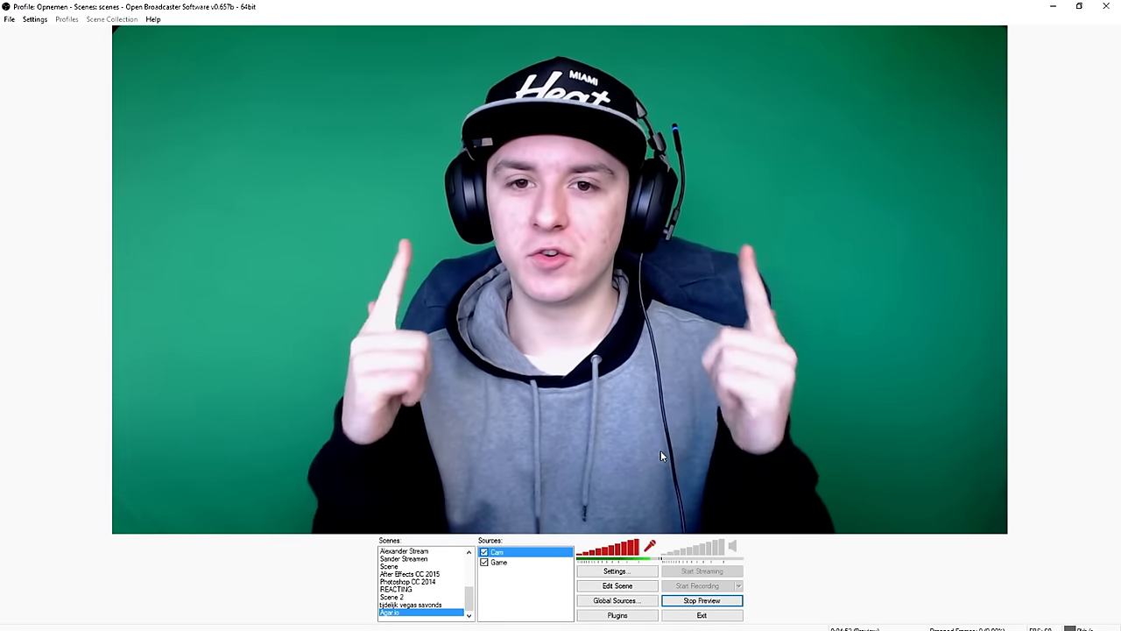
- Enable chroma key on the Cam source using the green background colour
right_click(497, 552)
left_click(543, 542)
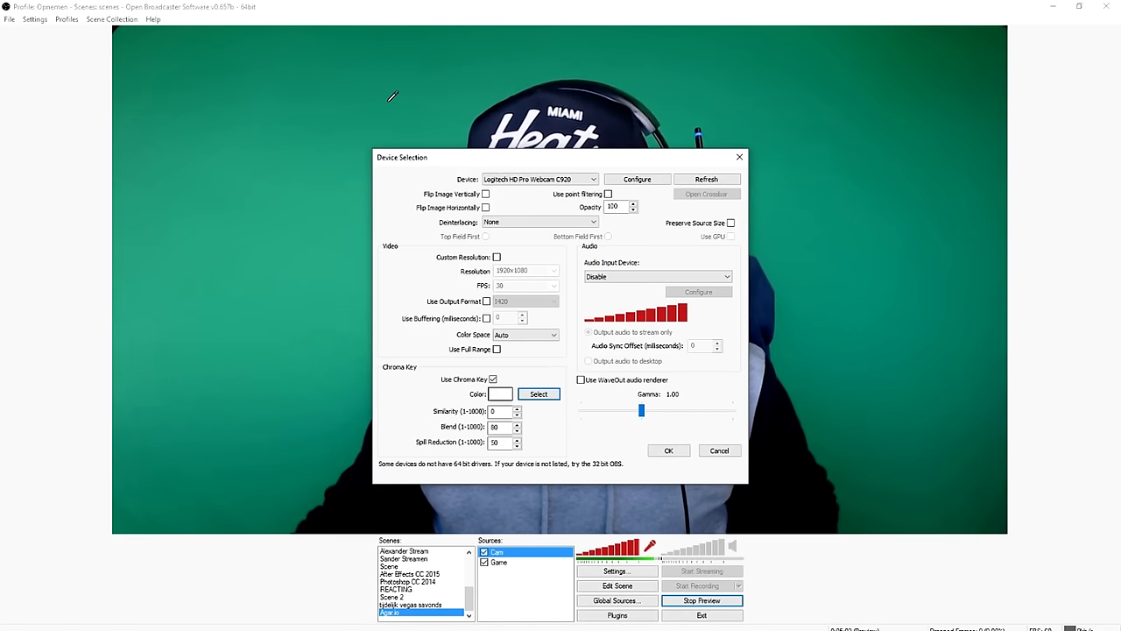
left_click(382, 98)
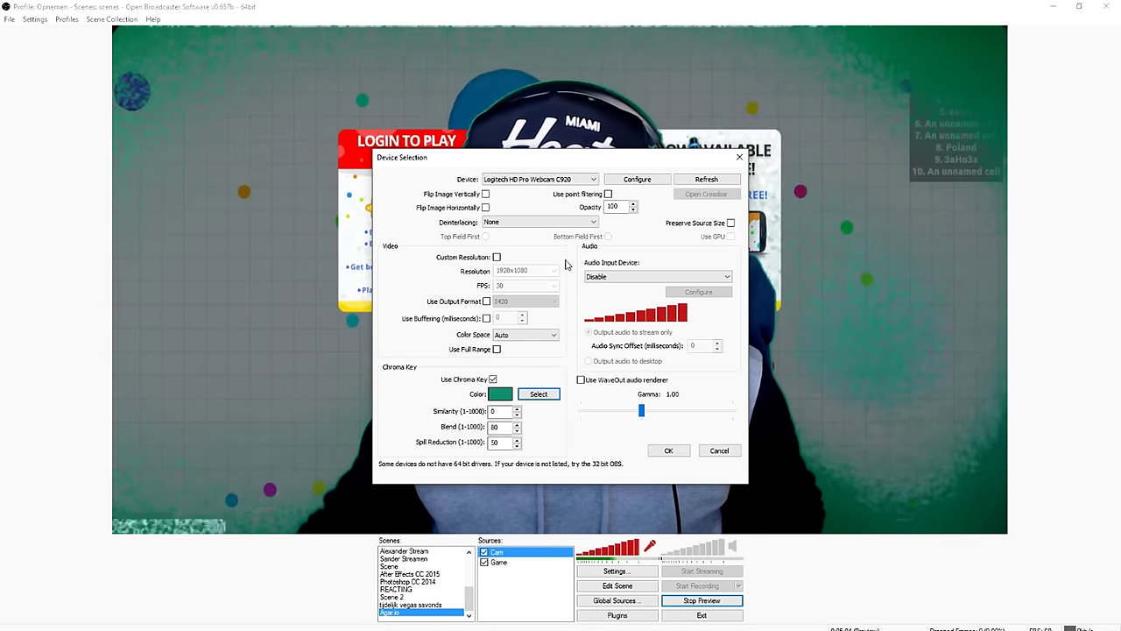
left_click(662, 449)
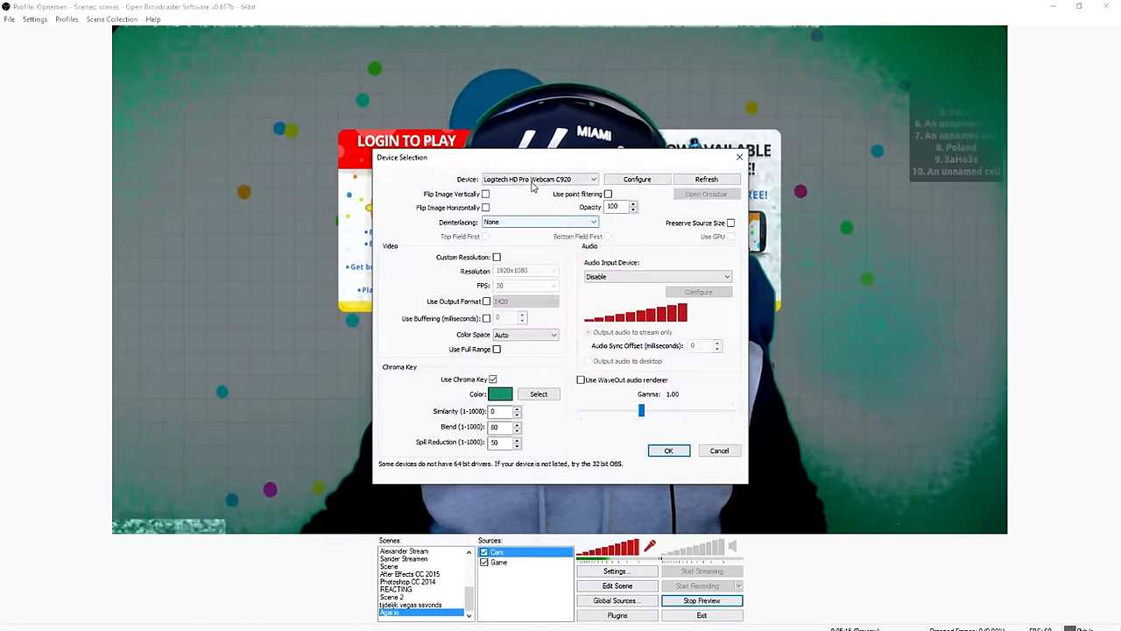
- Raise the Cam chroma key Similarity to 116
left_click_drag(529, 163, 885, 35)
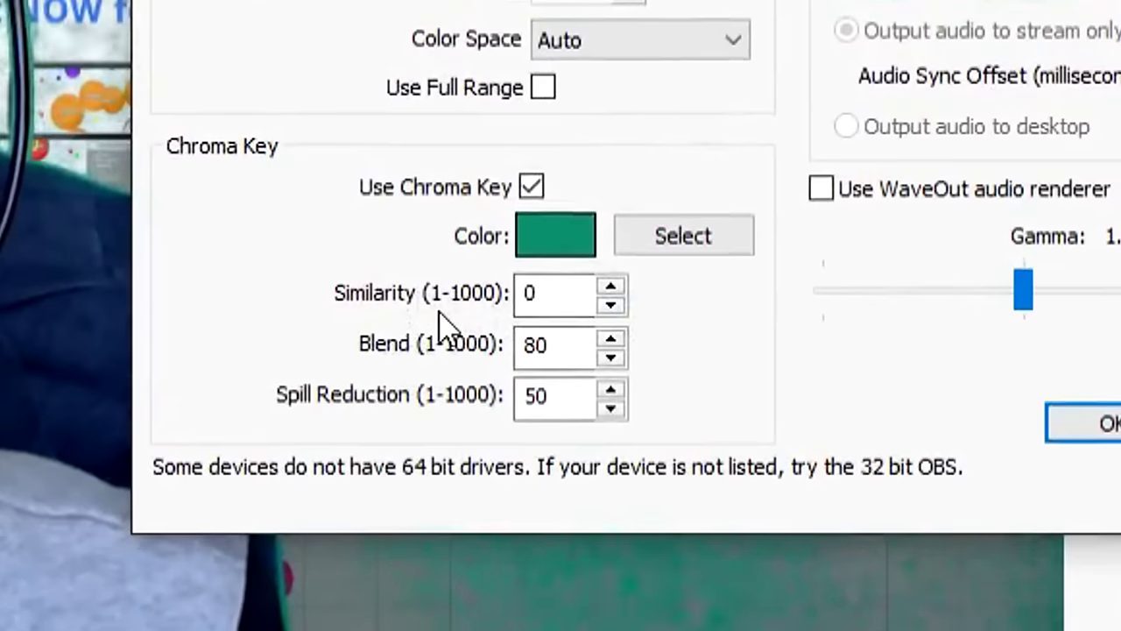
left_click(611, 286)
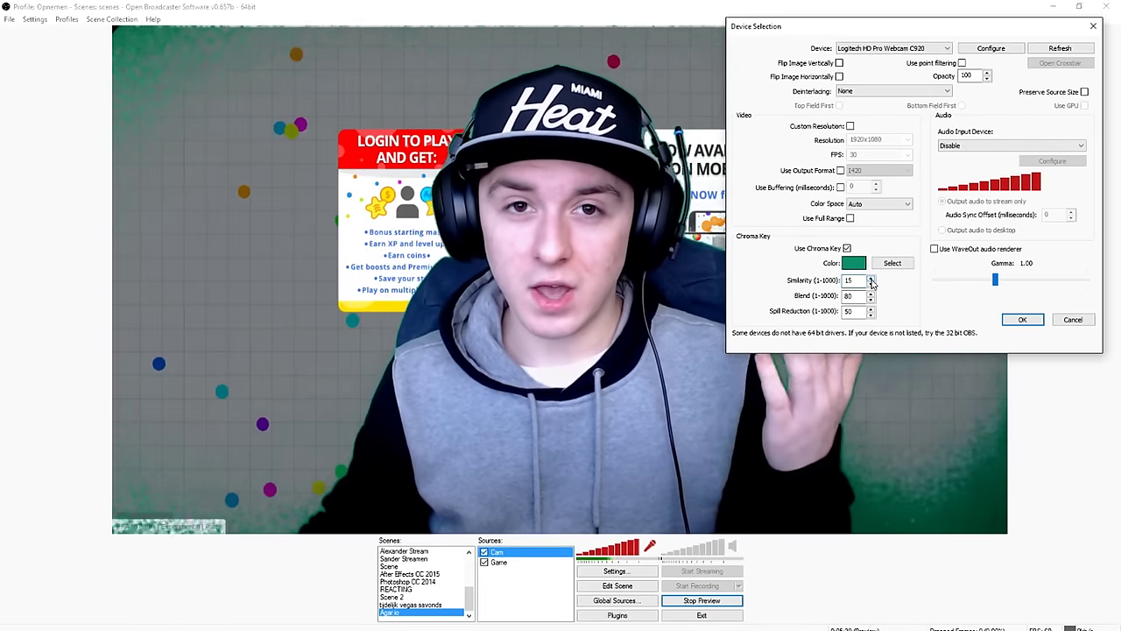
left_click(871, 279)
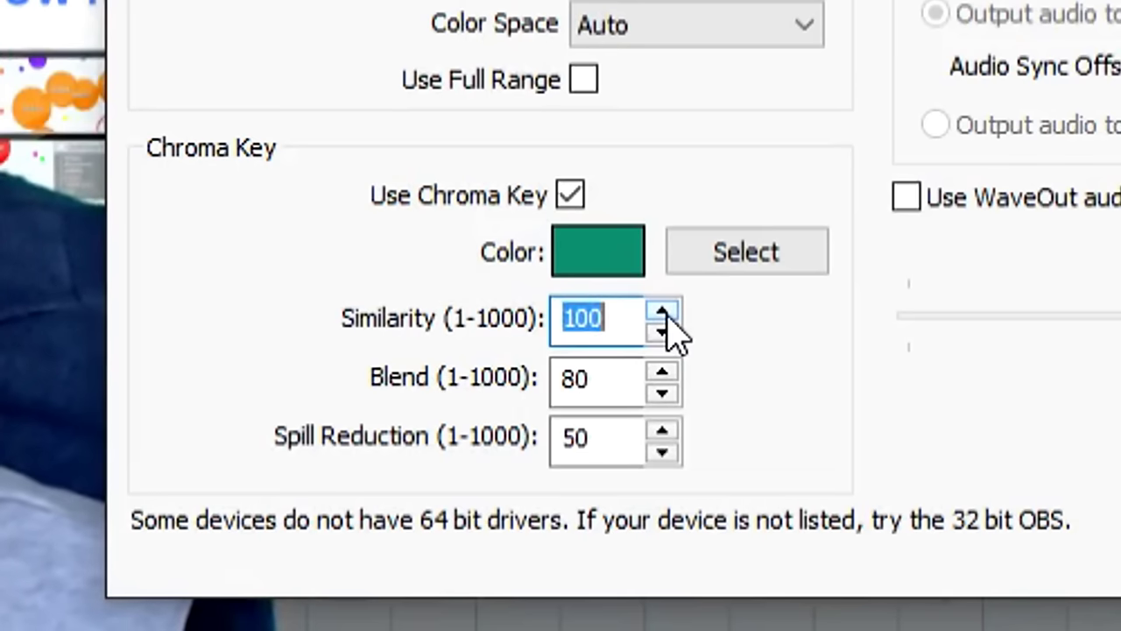
left_click(662, 312)
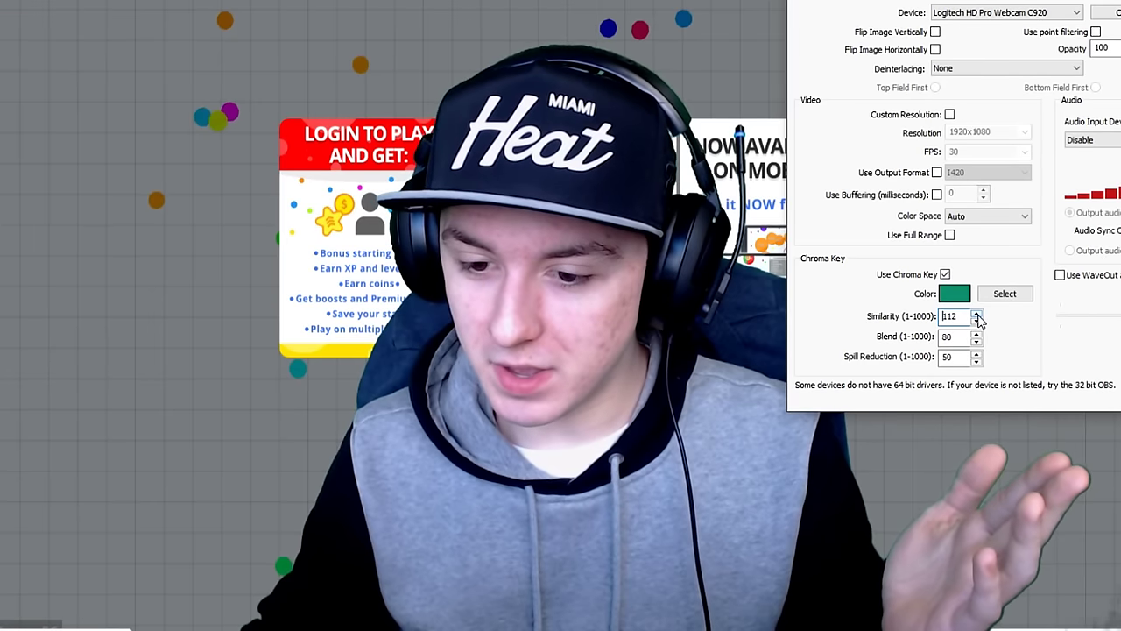
left_click(977, 313)
left_click(977, 313)
left_click(977, 314)
left_click(976, 314)
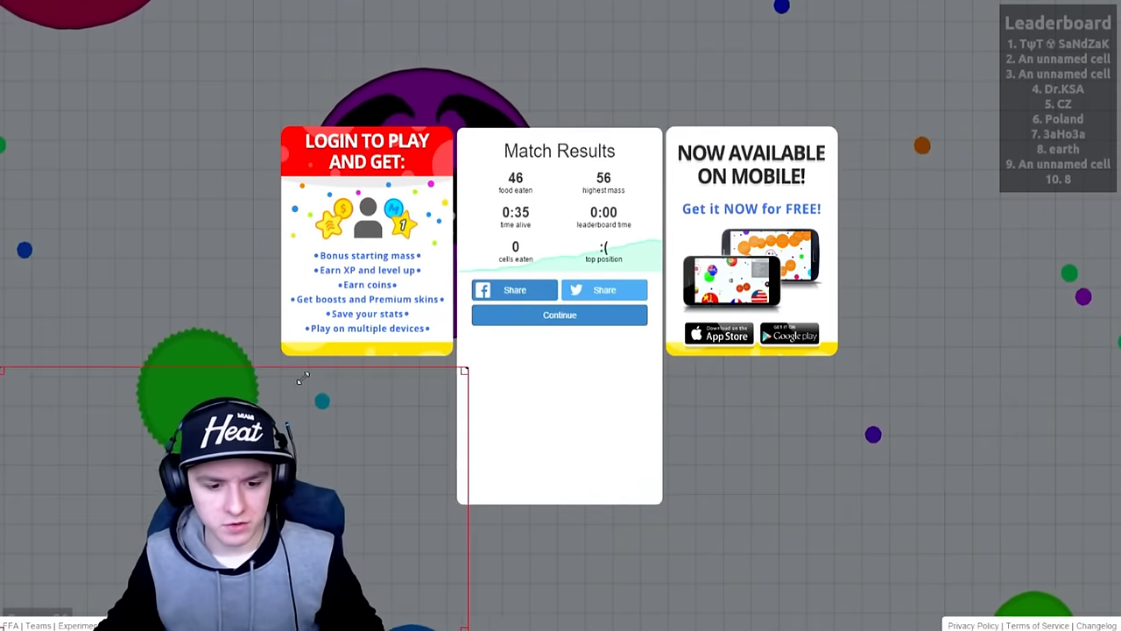
- Shrink the Cam overlay and drag it into the preview's bottom-right corner
left_click_drag(302, 376, 911, 509)
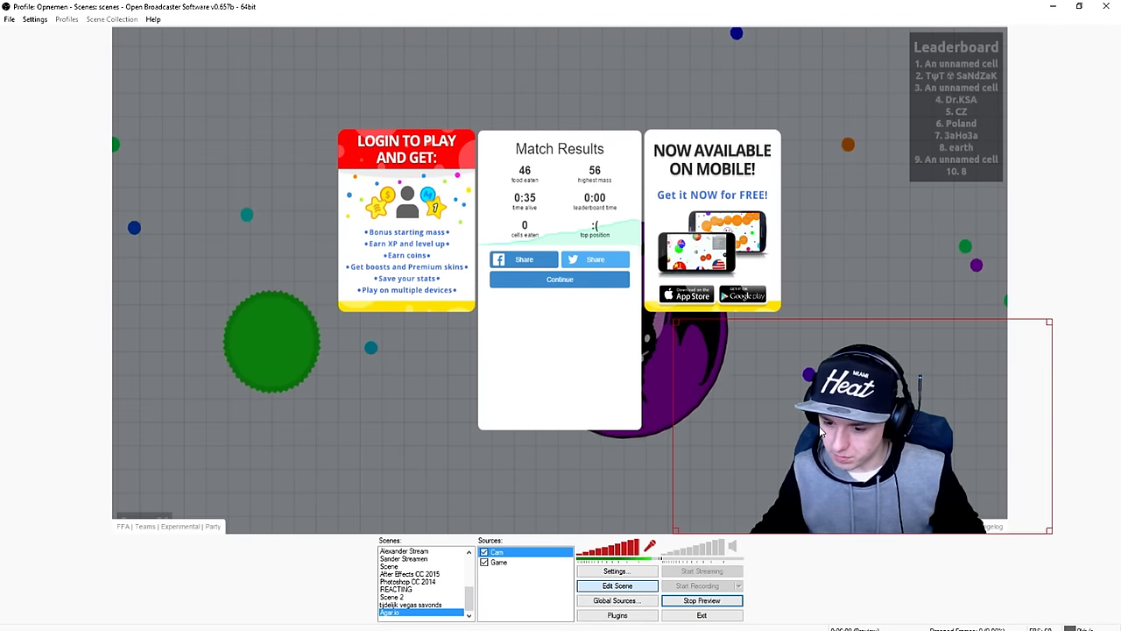
left_click(855, 257)
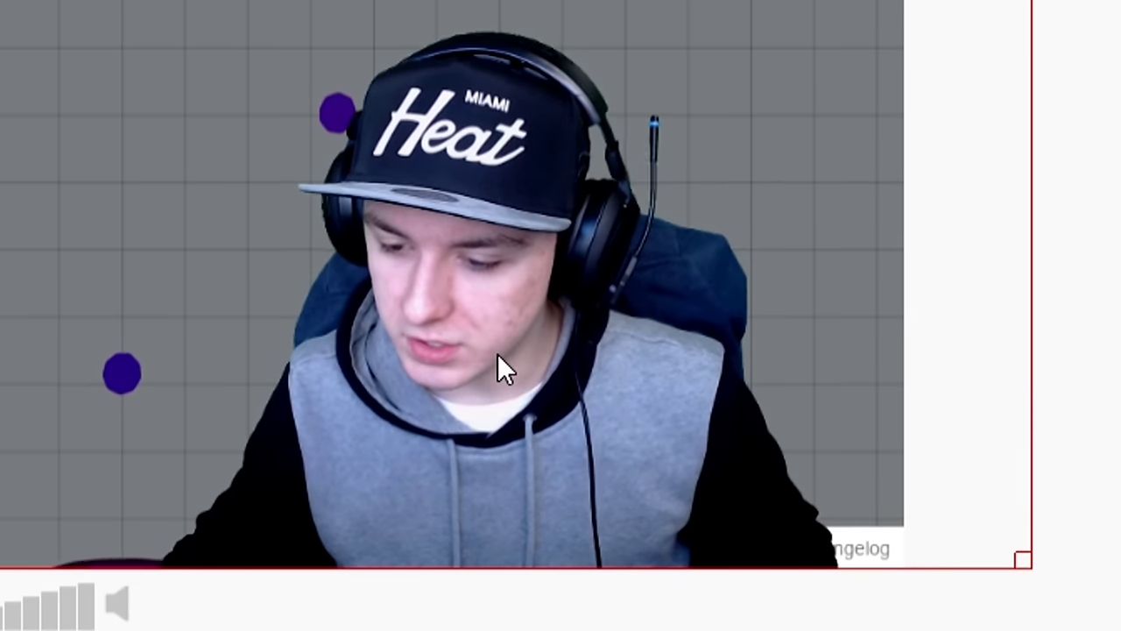
left_click_drag(867, 464, 892, 464)
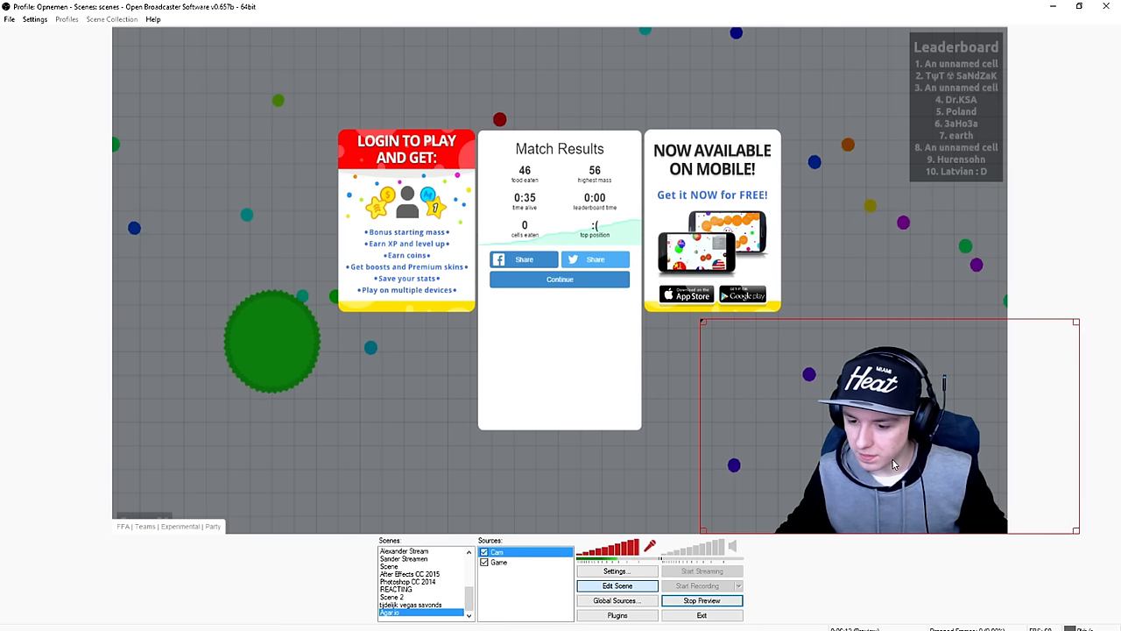